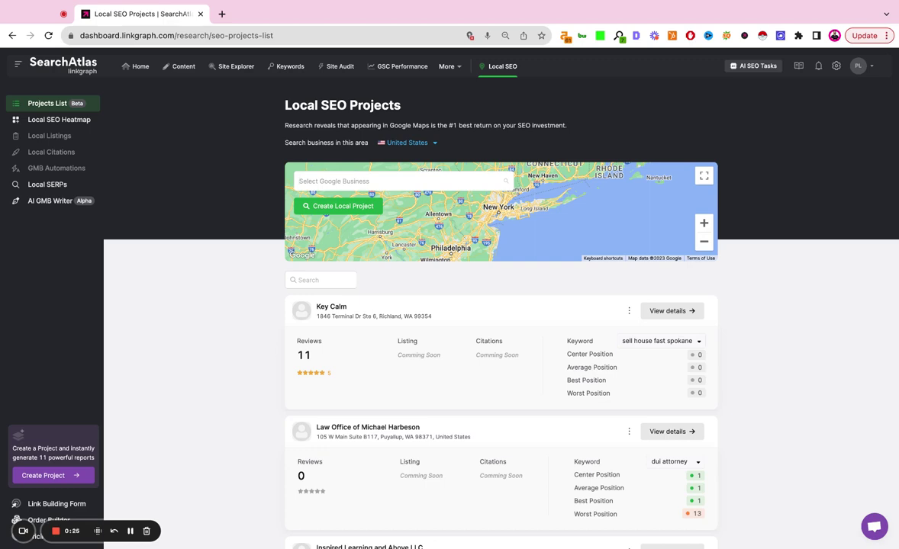
# - Find the Google business "Therapy Group of DC" in Washington, DC and create a local project for it
pyautogui.click(321, 181)
pyautogui.write('Thera')
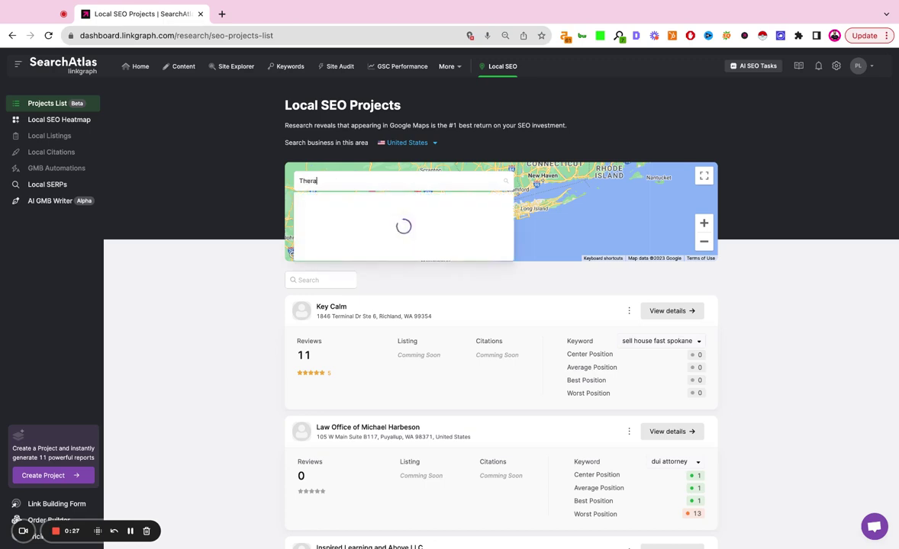
pyautogui.write('py Group of DC')
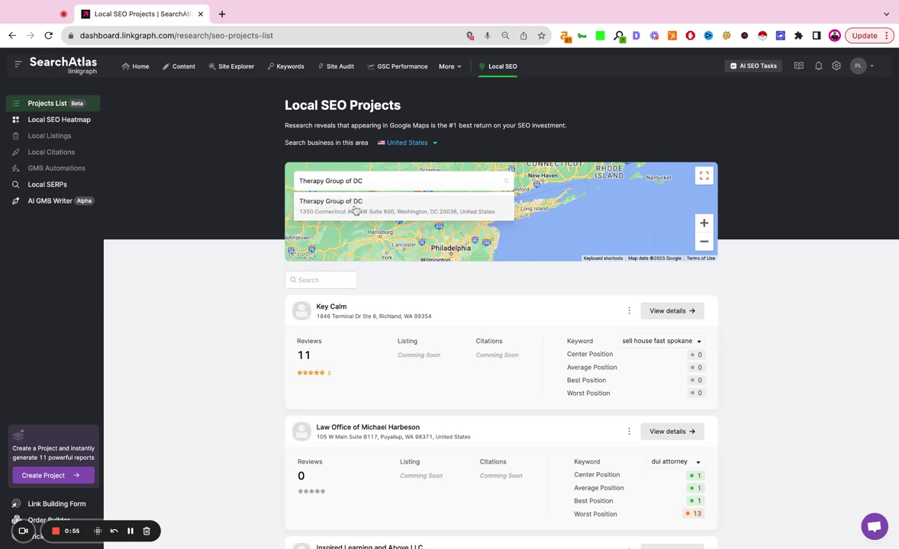
pyautogui.click(411, 207)
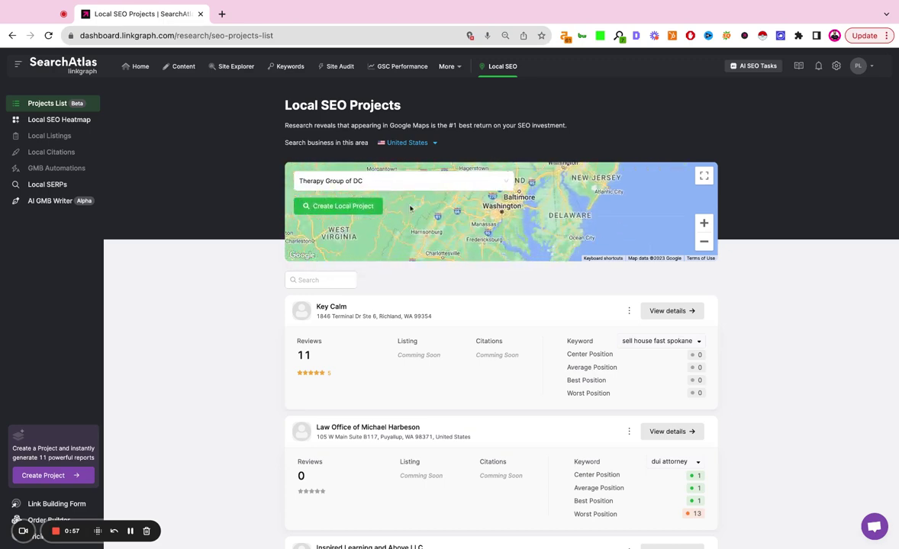
pyautogui.click(341, 208)
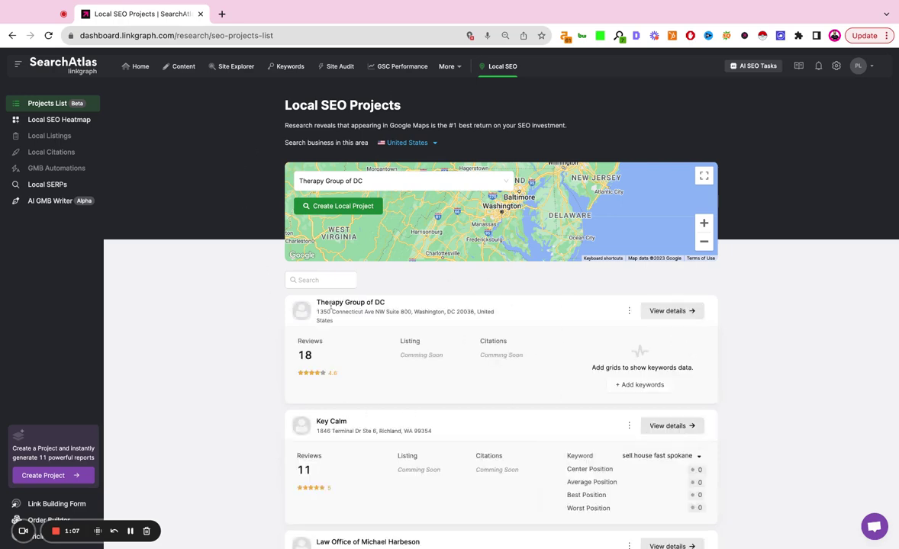
# - Start adding keywords to the Therapy Group of DC project and enter "therapy in DC" as the heatmap keyword
pyautogui.click(639, 384)
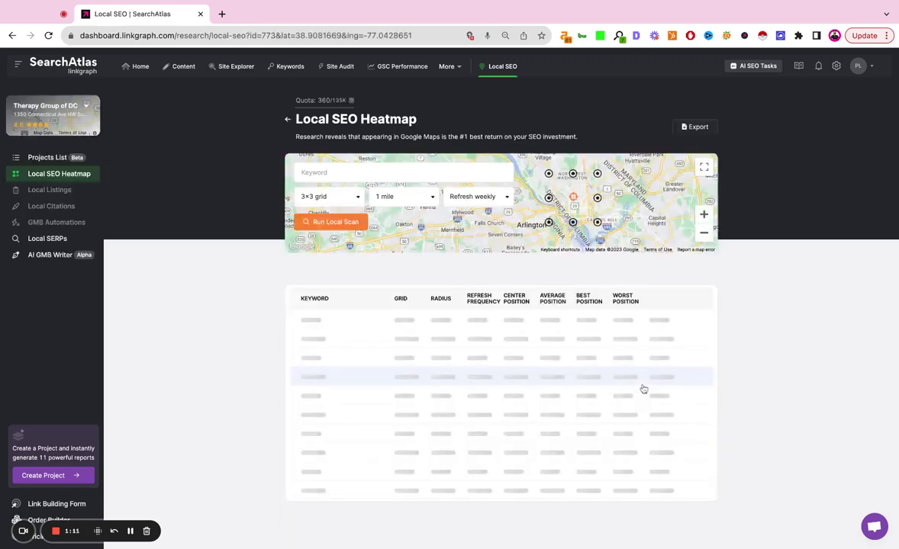
pyautogui.click(411, 173)
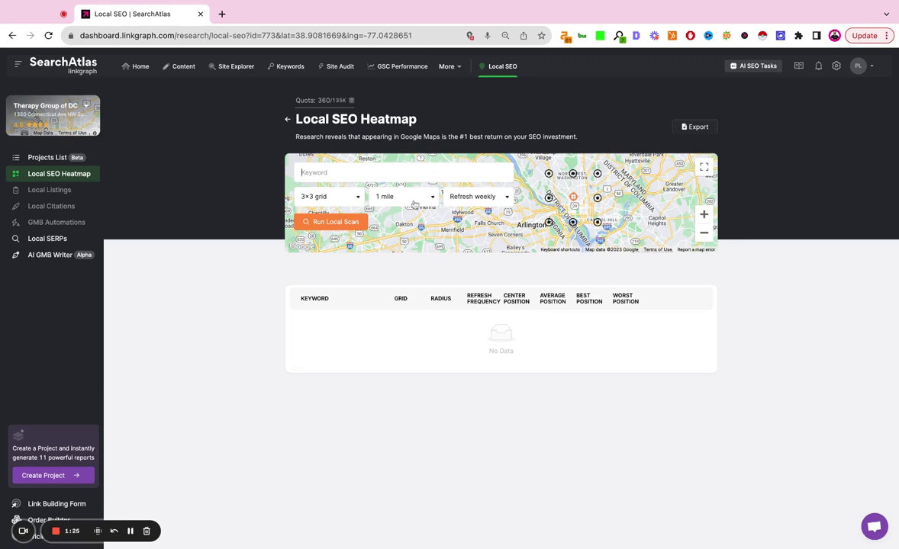
pyautogui.click(405, 174)
pyautogui.write('therapy in DC')
# - Set the scan radius to 3 miles and the grid size to 5×5
pyautogui.click(432, 201)
pyautogui.scroll(-3, 402, 266)
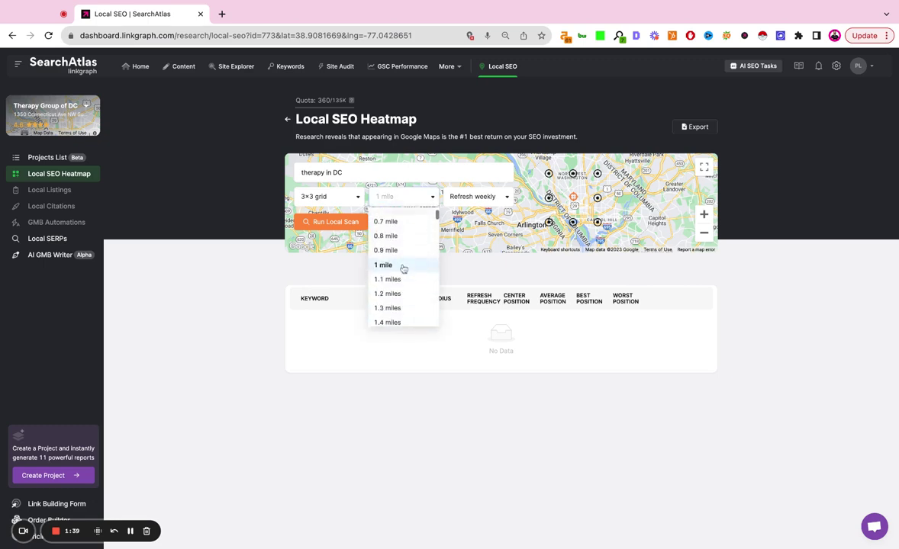
pyautogui.scroll(-10, 403, 268)
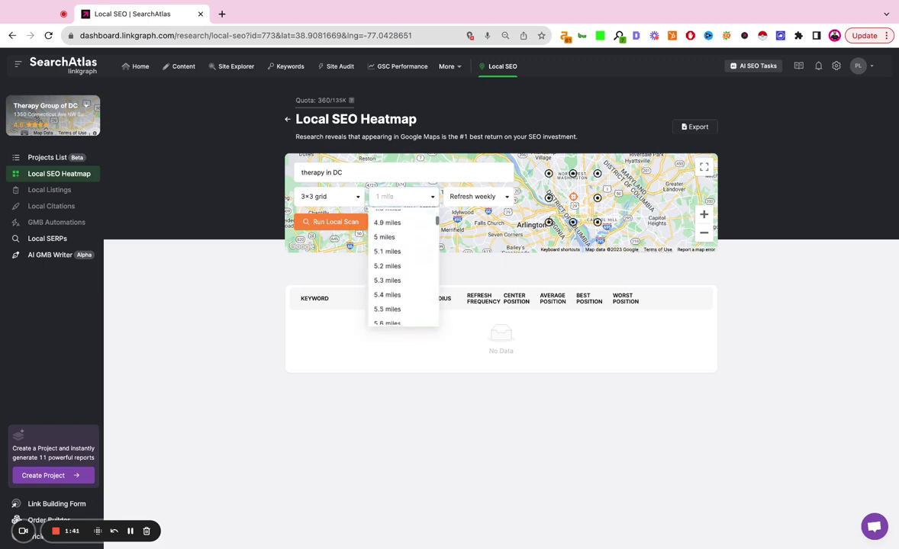
pyautogui.scroll(10, 403, 269)
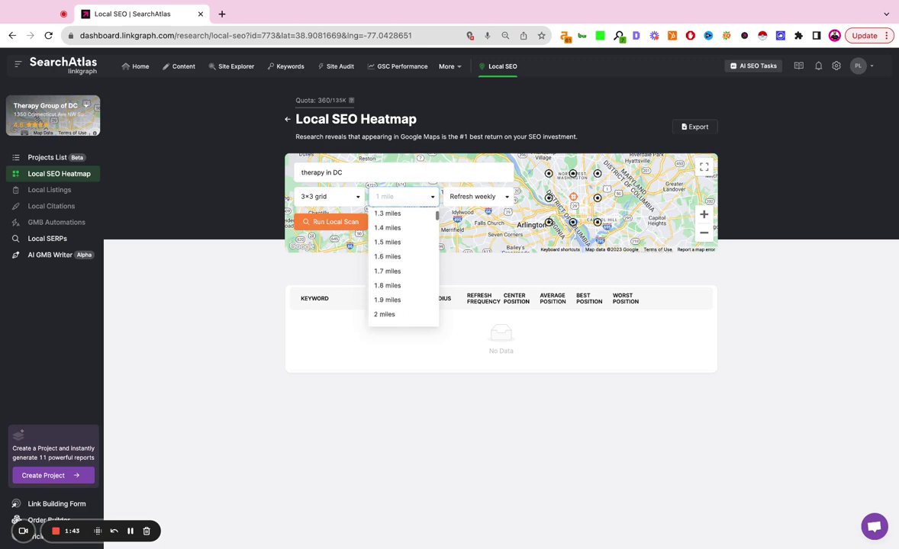
pyautogui.scroll(-5, 403, 269)
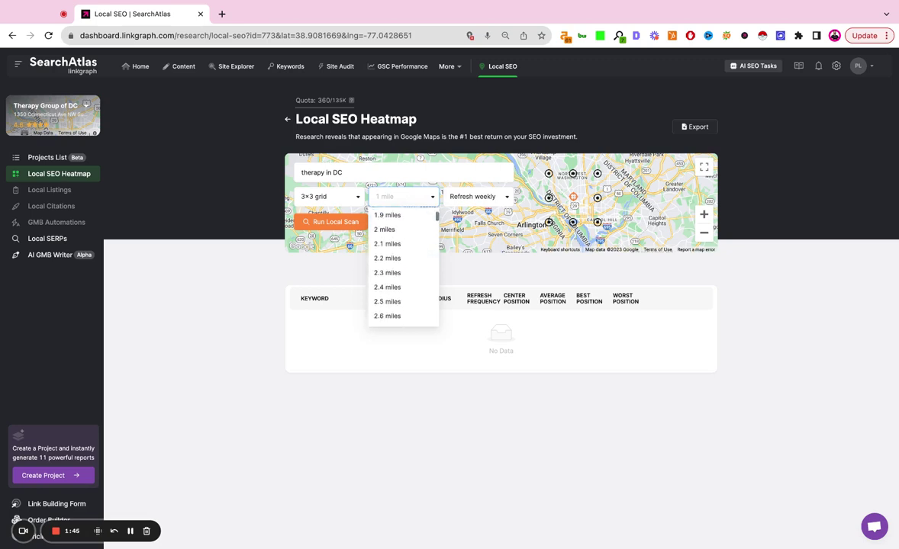
pyautogui.click(397, 259)
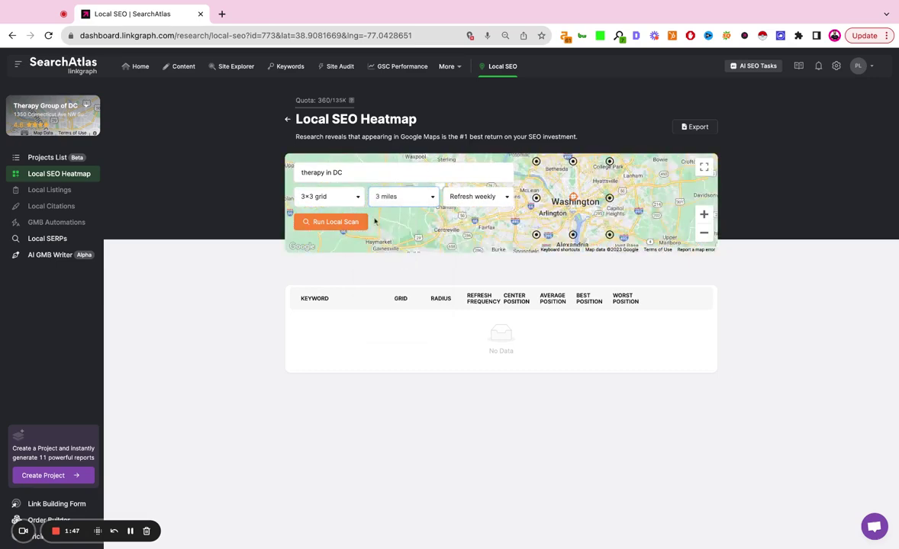
pyautogui.click(355, 196)
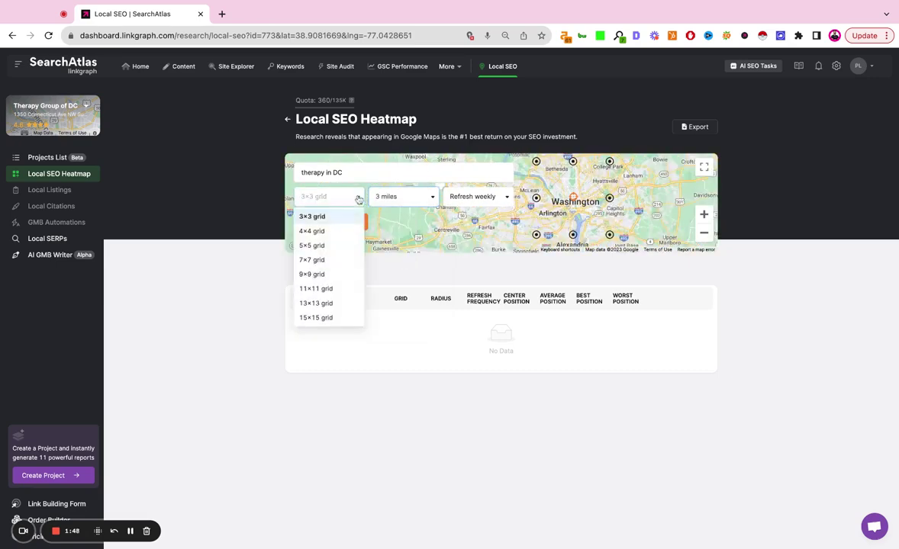
pyautogui.click(333, 247)
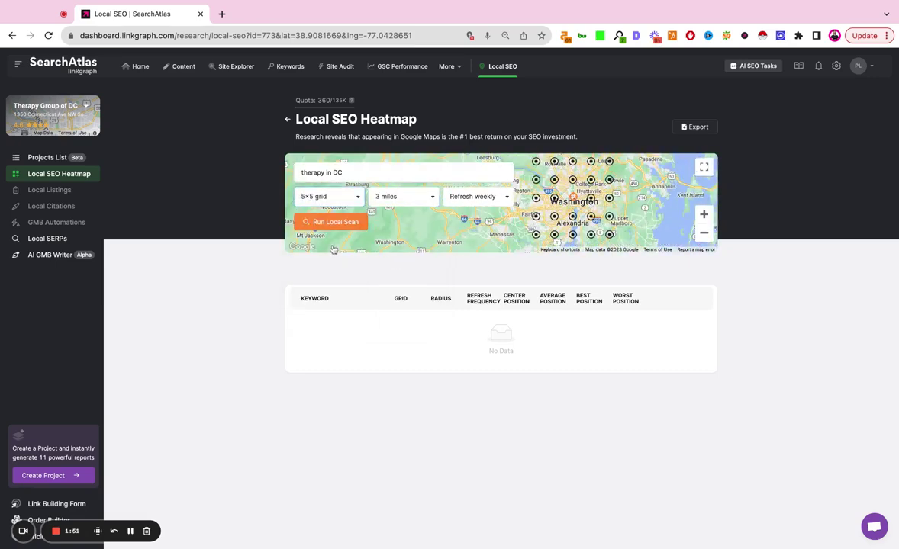
# - Choose a weekly refresh for the keyword and run the local scan
pyautogui.click(351, 197)
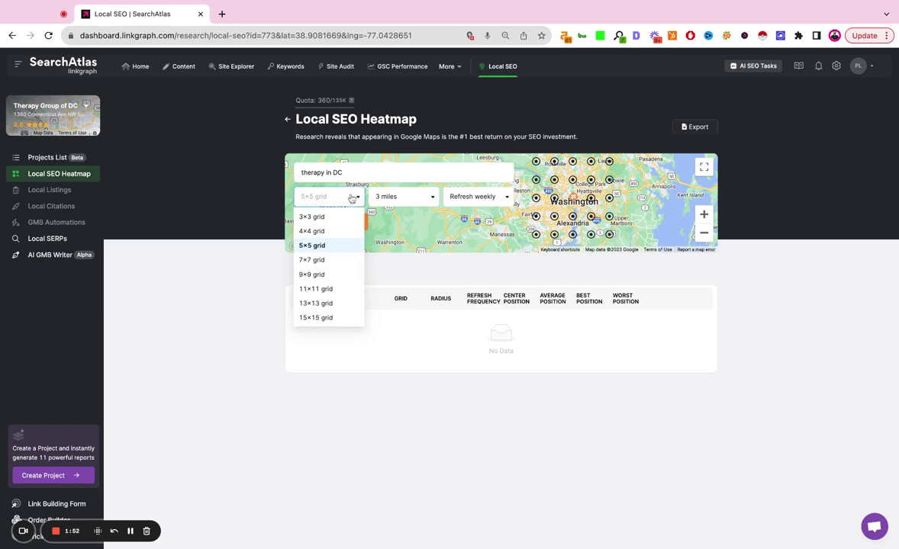
pyautogui.click(431, 200)
pyautogui.click(485, 197)
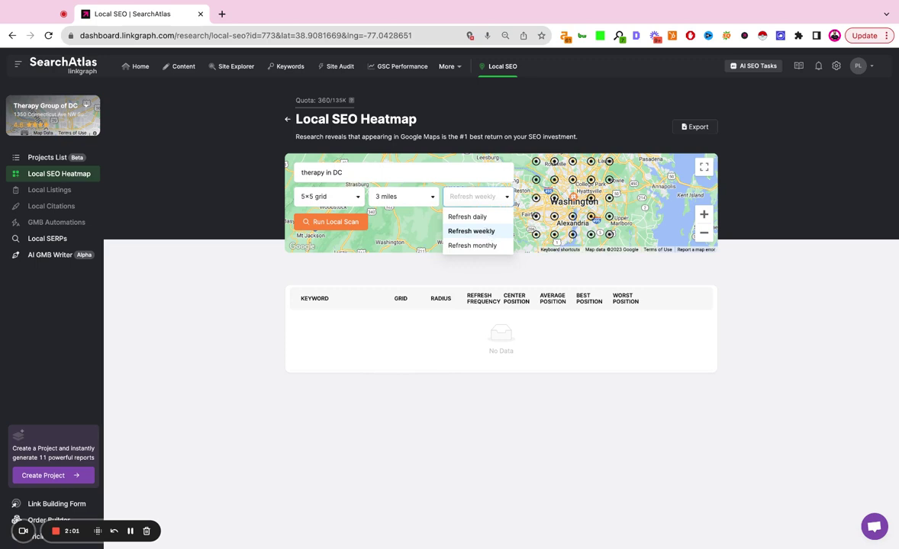
pyautogui.click(470, 232)
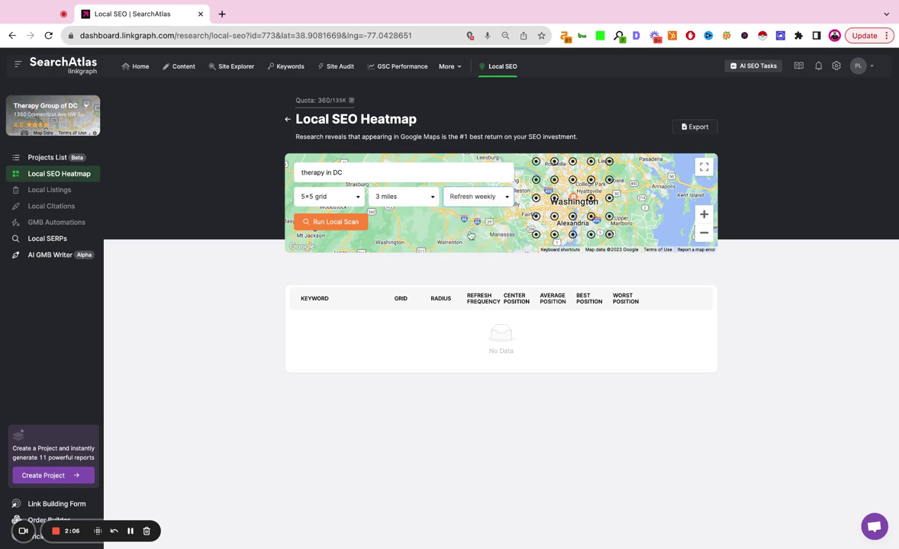
pyautogui.click(330, 221)
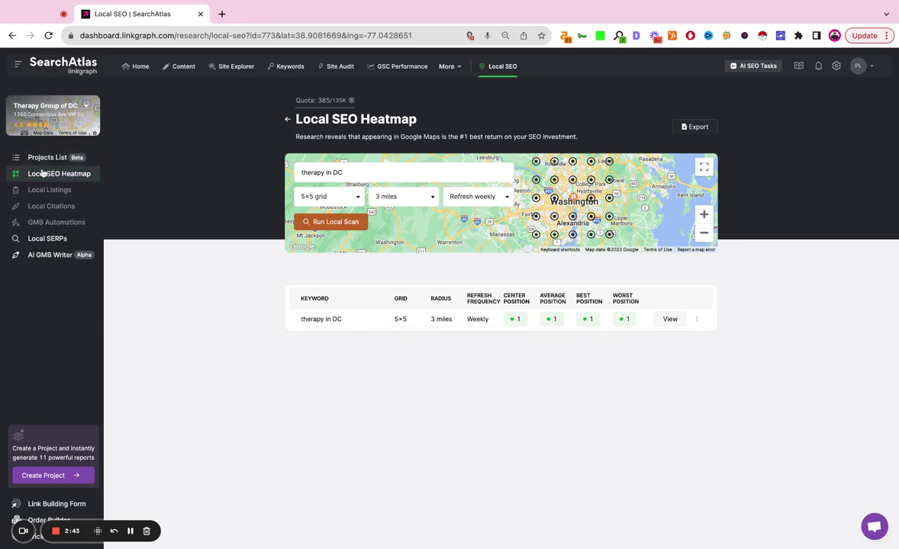
# - Open the detailed scan report for the "therapy in DC" keyword
pyautogui.click(354, 172)
pyautogui.tripleClick(354, 171)
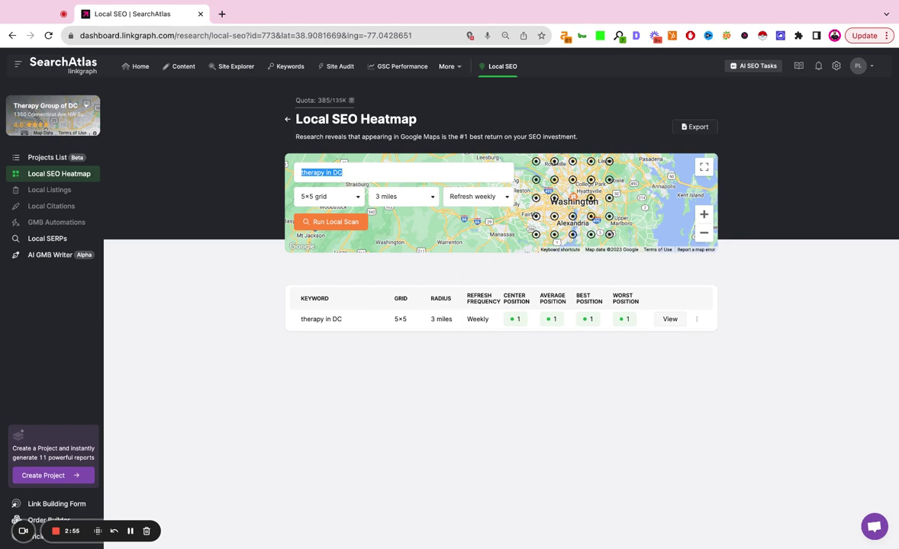
pyautogui.click(675, 319)
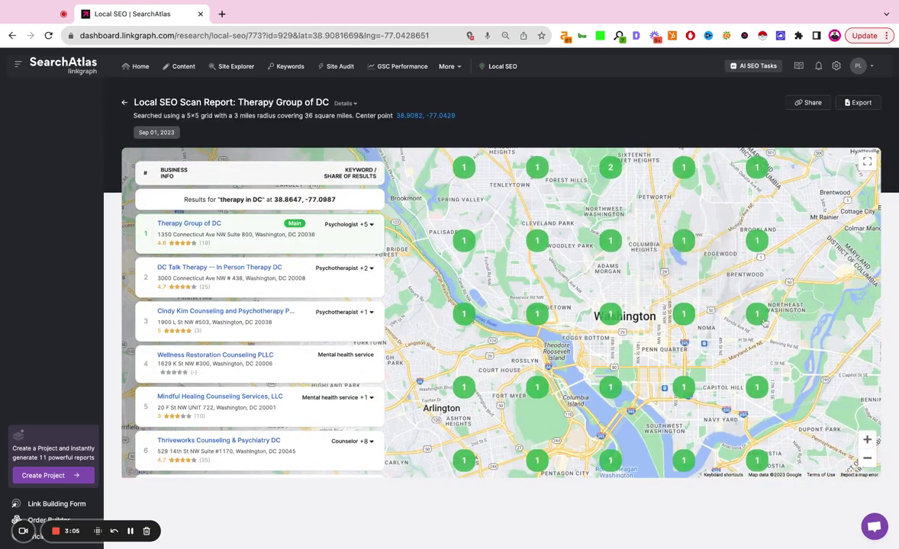
# - Examine the business rankings at several grid points of the heatmap, including the center point over Washington
pyautogui.click(866, 459)
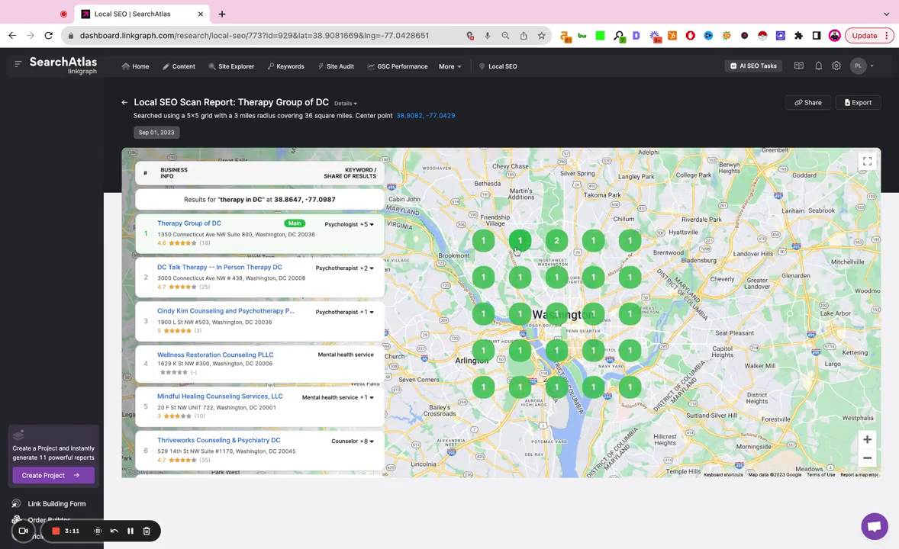
pyautogui.click(530, 247)
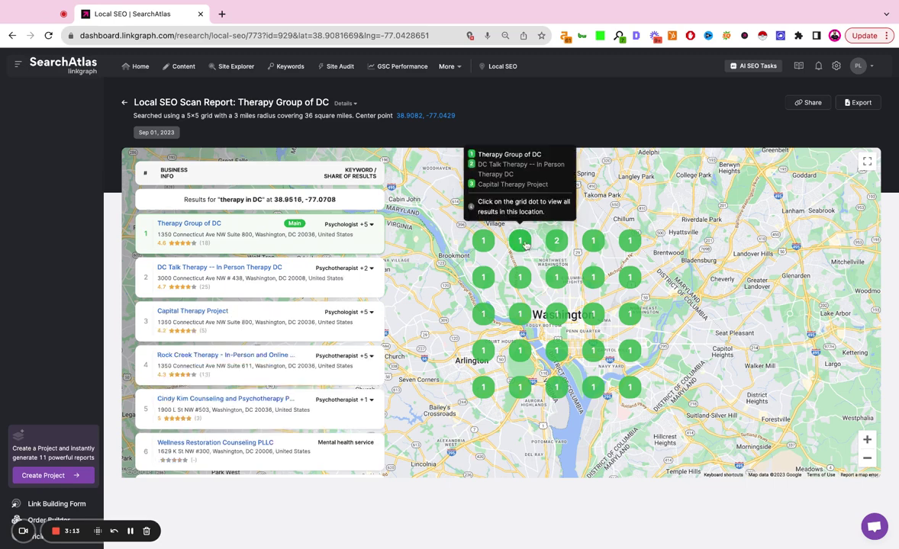
pyautogui.click(559, 244)
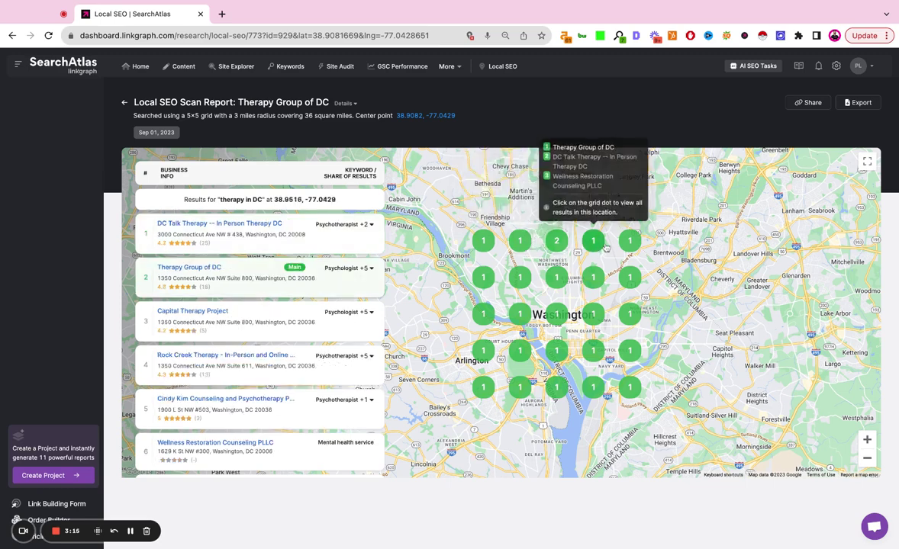
pyautogui.click(593, 241)
pyautogui.click(629, 241)
pyautogui.click(633, 277)
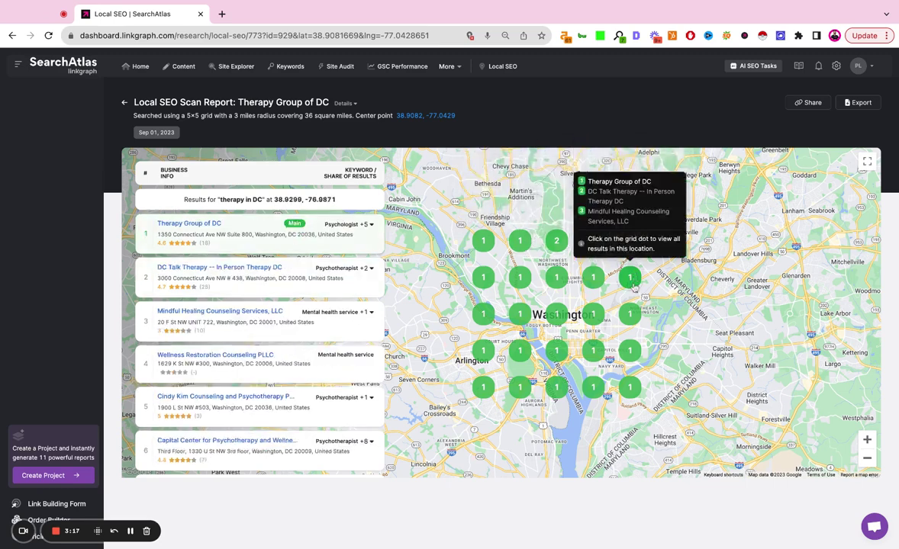
pyautogui.click(484, 280)
pyautogui.click(521, 316)
pyautogui.click(562, 318)
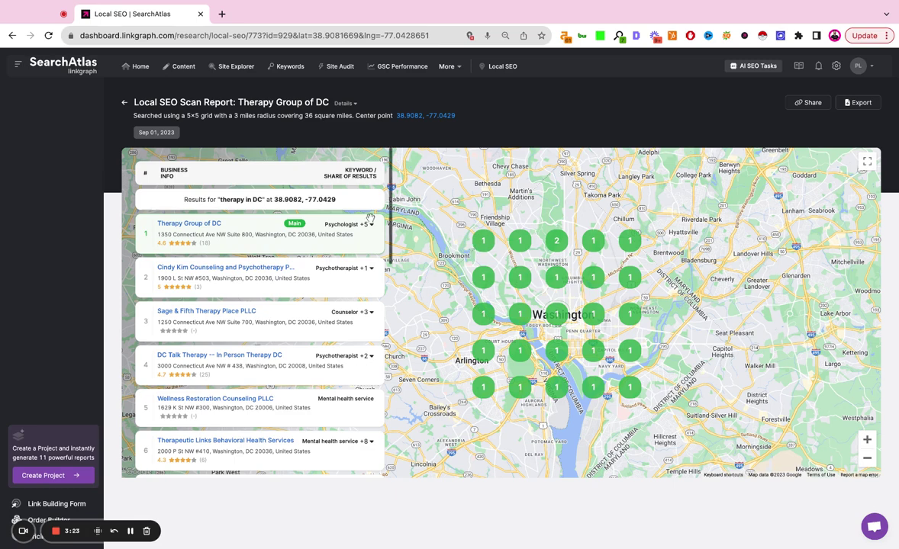
pyautogui.moveTo(558, 324)
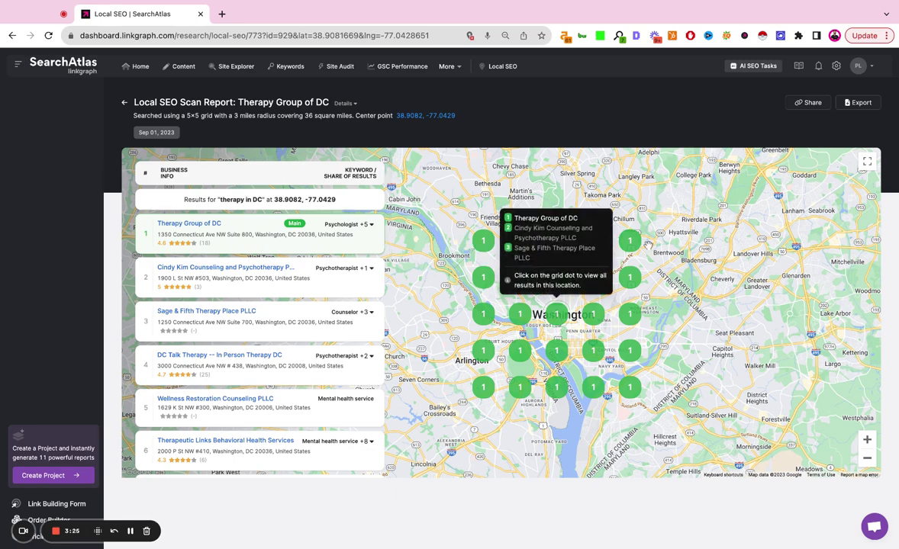